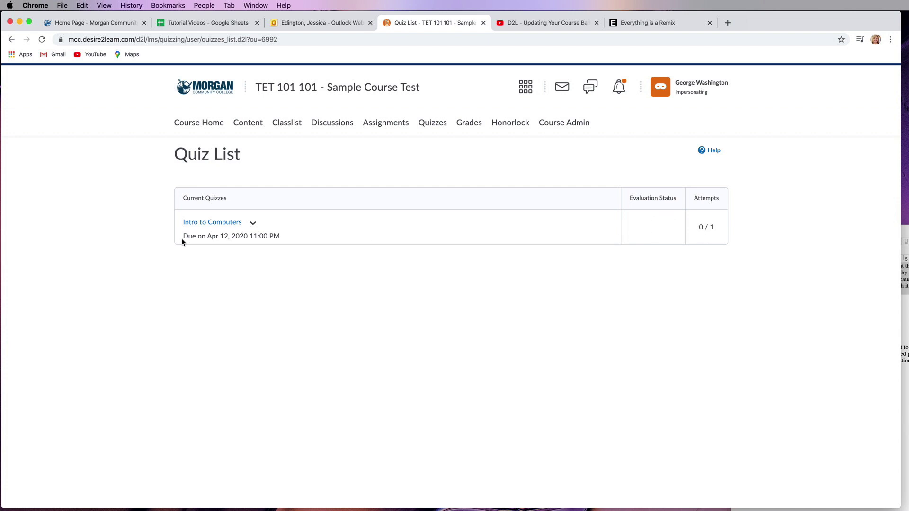
Step: Open the Intro to Computers quiz and scroll down to its Start Quiz! instructions
{"action": "left_click", "coordinate": [231, 228]}
{"action": "scroll", "coordinate": [259, 275], "scroll_direction": "down", "scroll_amount": 3}
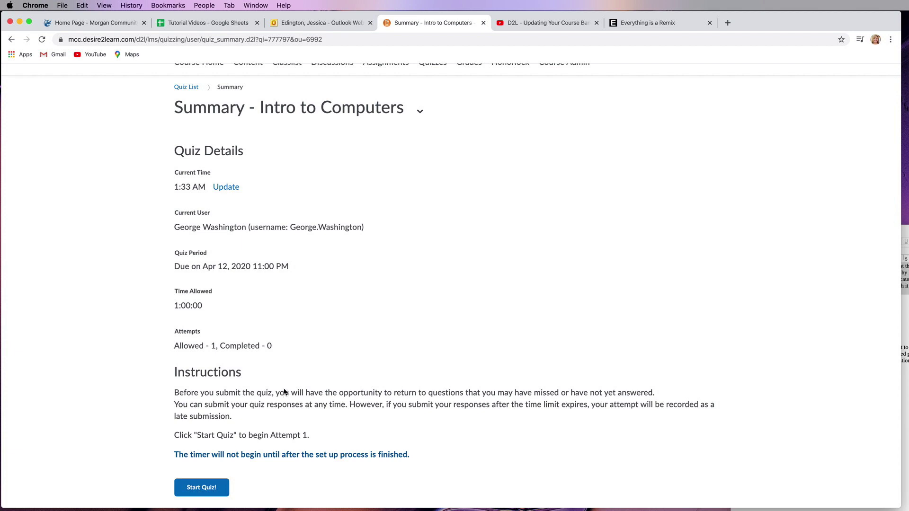
Step: Begin Attempt 1 and answer Question 1 with Personal Notebook, then move down the quiz
{"action": "left_click", "coordinate": [202, 488]}
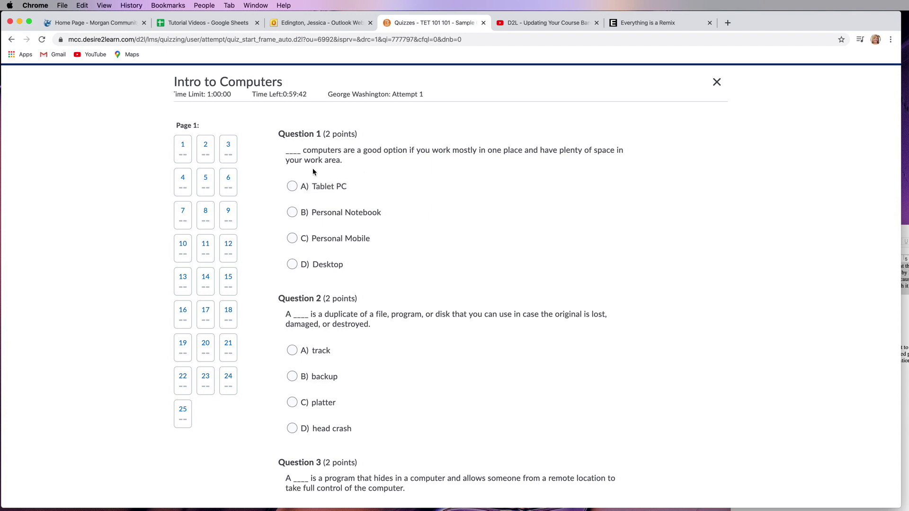
{"action": "left_click", "coordinate": [293, 214]}
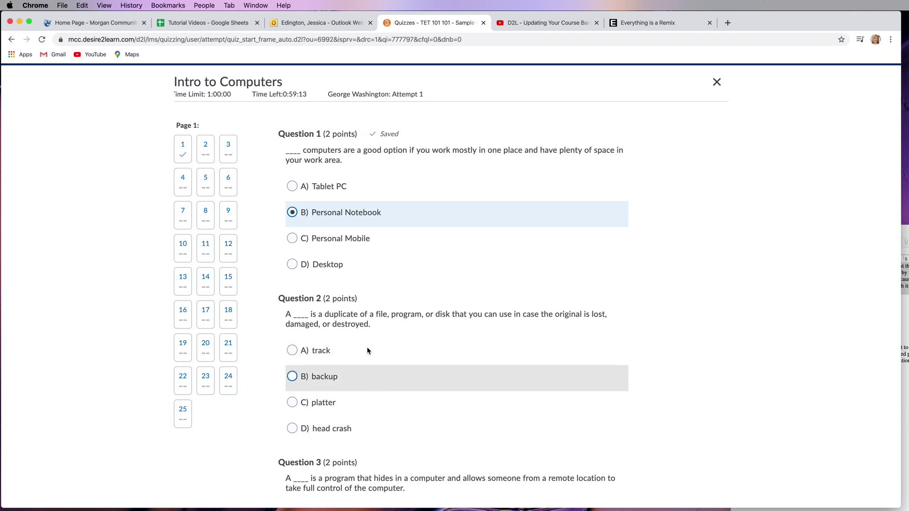
{"action": "scroll", "coordinate": [369, 352], "scroll_direction": "down", "scroll_amount": 1}
{"action": "scroll", "coordinate": [368, 352], "scroll_direction": "down", "scroll_amount": 8}
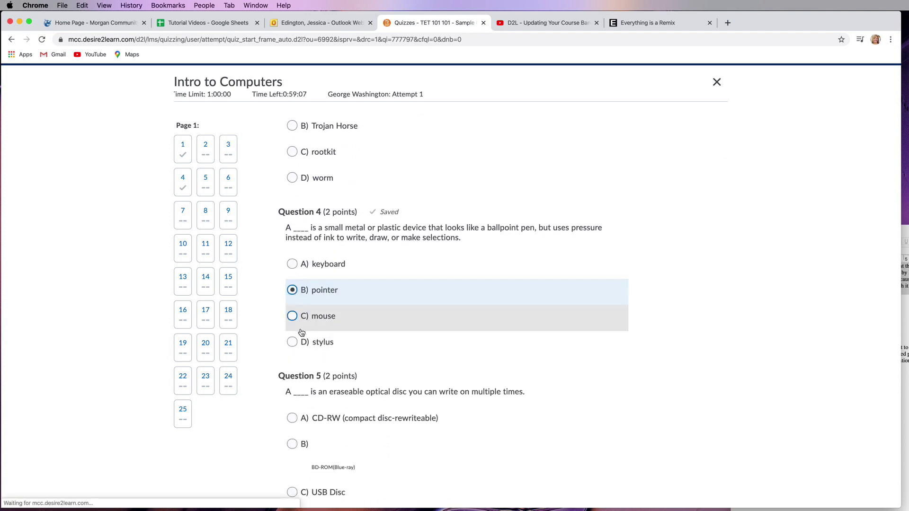
Step: Answer Questions 5–10: CD-RW, True, False, protocol, spreadsheet program, False
{"action": "left_click", "coordinate": [293, 420]}
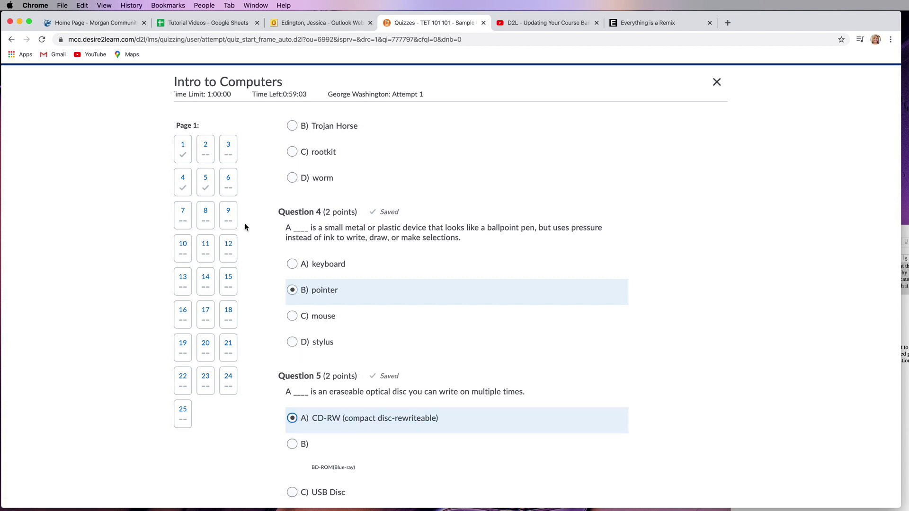
{"action": "scroll", "coordinate": [303, 308], "scroll_direction": "down", "scroll_amount": 6}
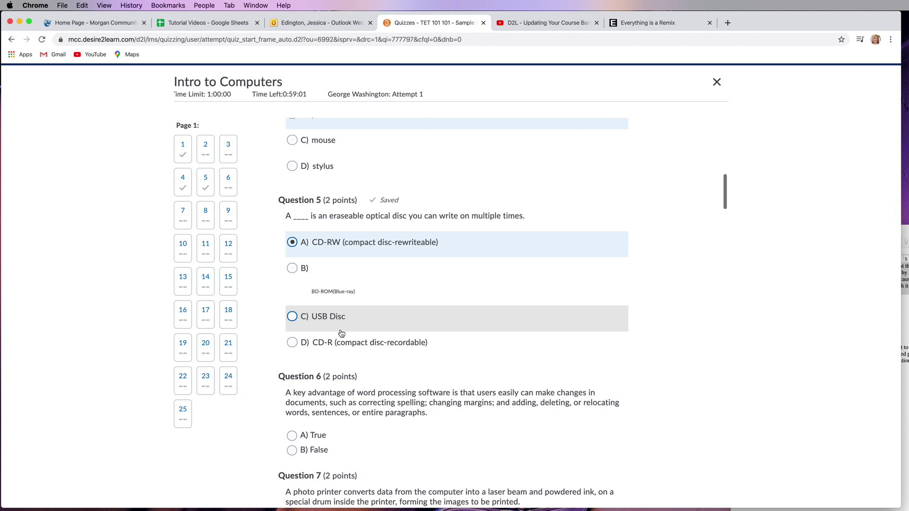
{"action": "left_click", "coordinate": [292, 342]}
{"action": "scroll", "coordinate": [292, 332], "scroll_direction": "down", "scroll_amount": 6}
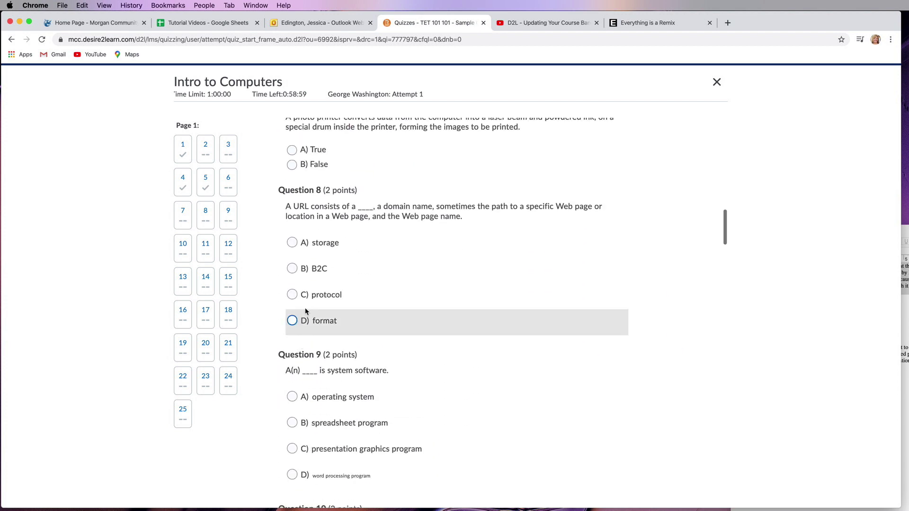
{"action": "left_click", "coordinate": [292, 165]}
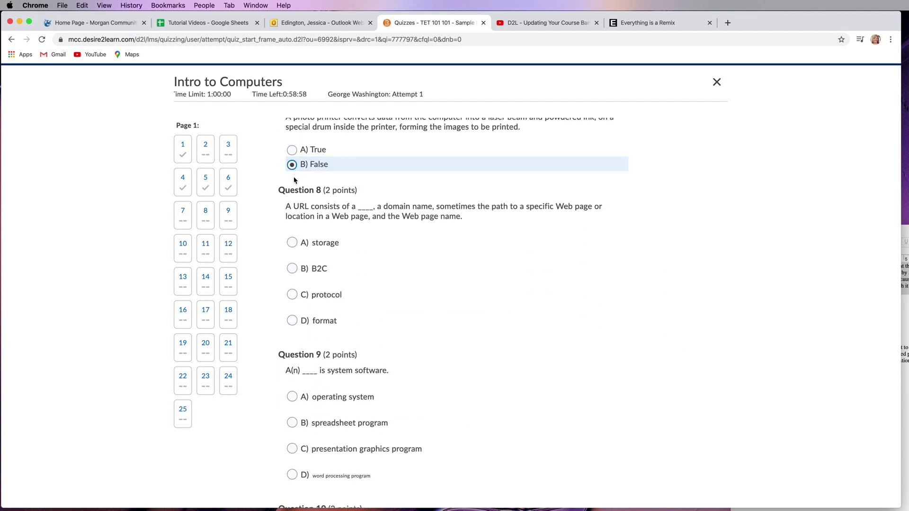
{"action": "left_click", "coordinate": [295, 295]}
{"action": "scroll", "coordinate": [298, 298], "scroll_direction": "down", "scroll_amount": 1}
{"action": "scroll", "coordinate": [297, 303], "scroll_direction": "down", "scroll_amount": 2}
{"action": "left_click", "coordinate": [292, 322]}
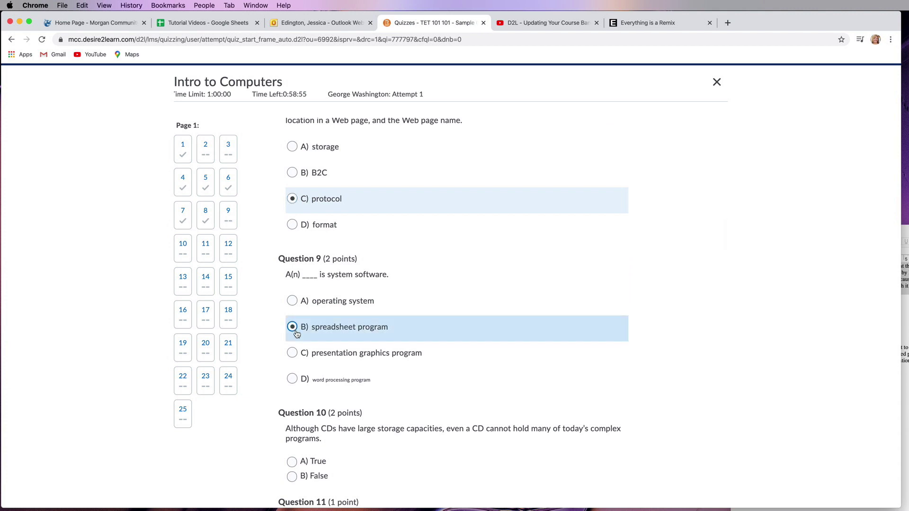
{"action": "scroll", "coordinate": [296, 330], "scroll_direction": "down", "scroll_amount": 3}
{"action": "scroll", "coordinate": [297, 327], "scroll_direction": "down", "scroll_amount": 1}
{"action": "left_click", "coordinate": [292, 314]}
Step: Answer Questions 12–16: Output device, Output device, False, Input AND output device, 100
{"action": "scroll", "coordinate": [293, 318], "scroll_direction": "down", "scroll_amount": 4}
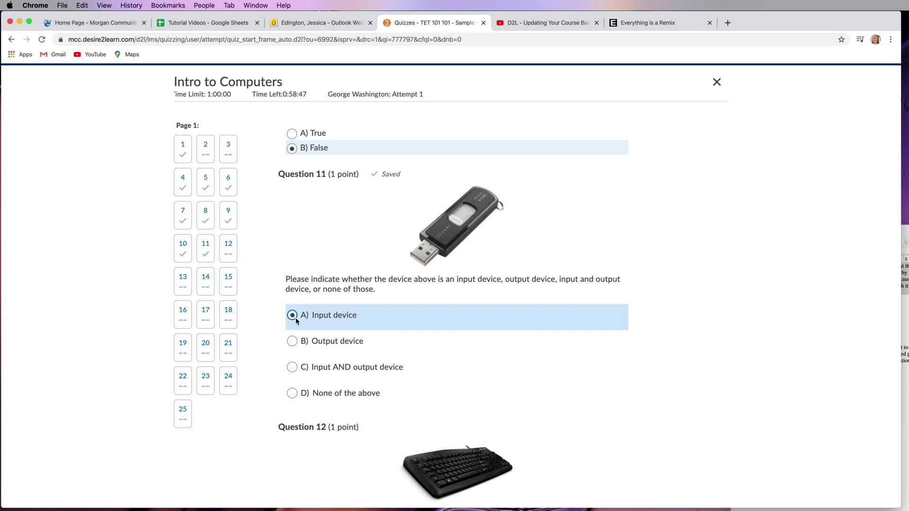
{"action": "scroll", "coordinate": [295, 317], "scroll_direction": "down", "scroll_amount": 5}
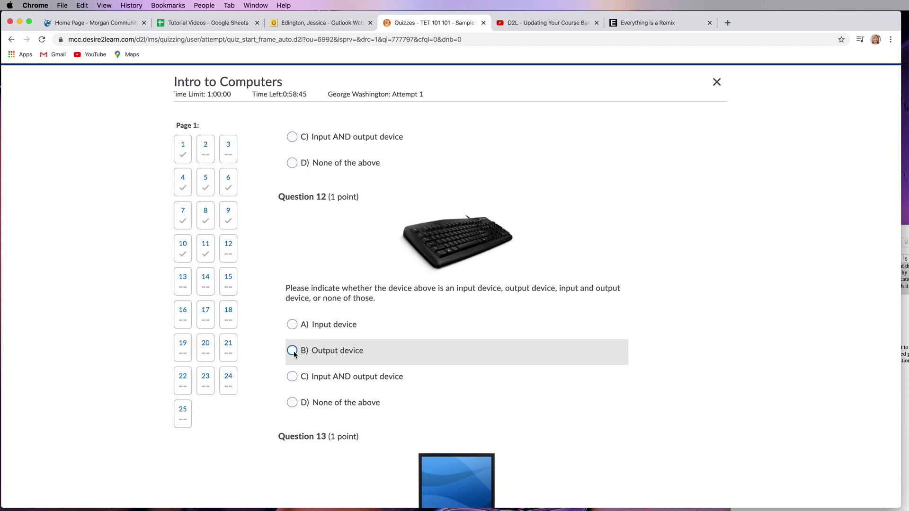
{"action": "left_click", "coordinate": [294, 351]}
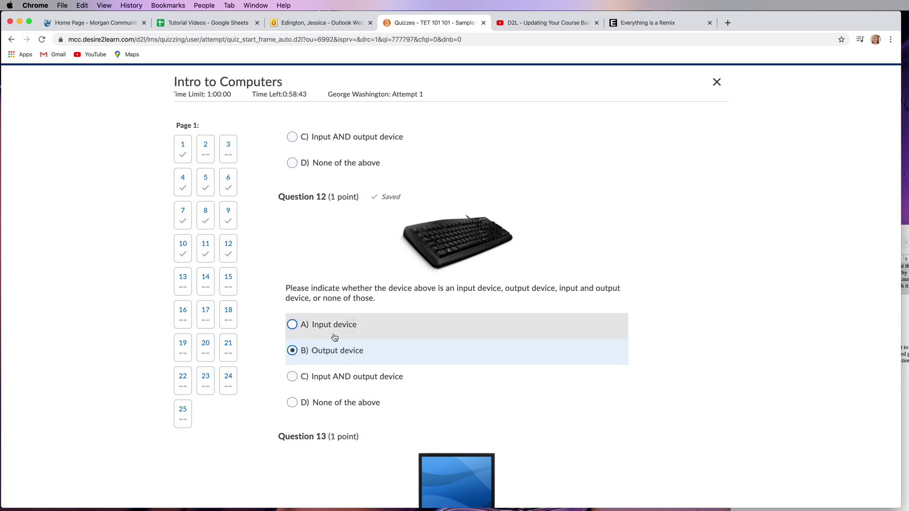
{"action": "scroll", "coordinate": [335, 337], "scroll_direction": "down", "scroll_amount": 5}
{"action": "left_click", "coordinate": [292, 383]}
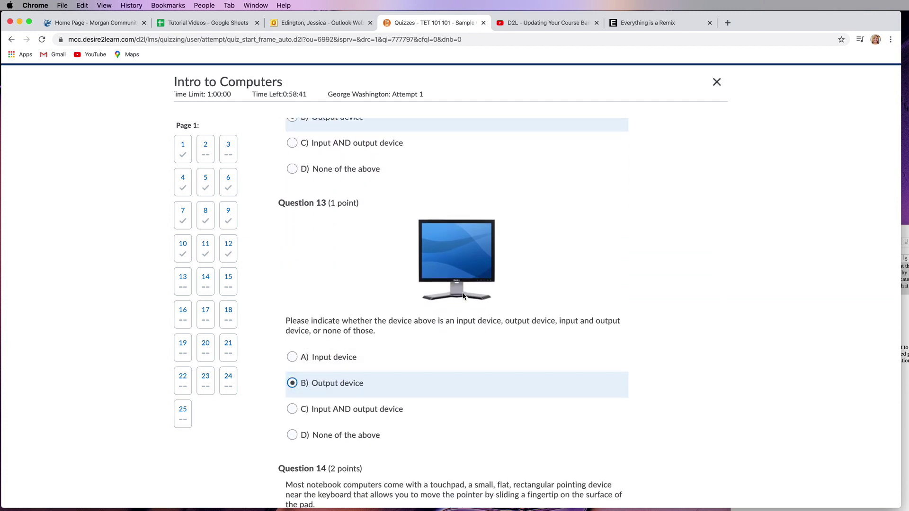
{"action": "scroll", "coordinate": [426, 299], "scroll_direction": "down", "scroll_amount": 5}
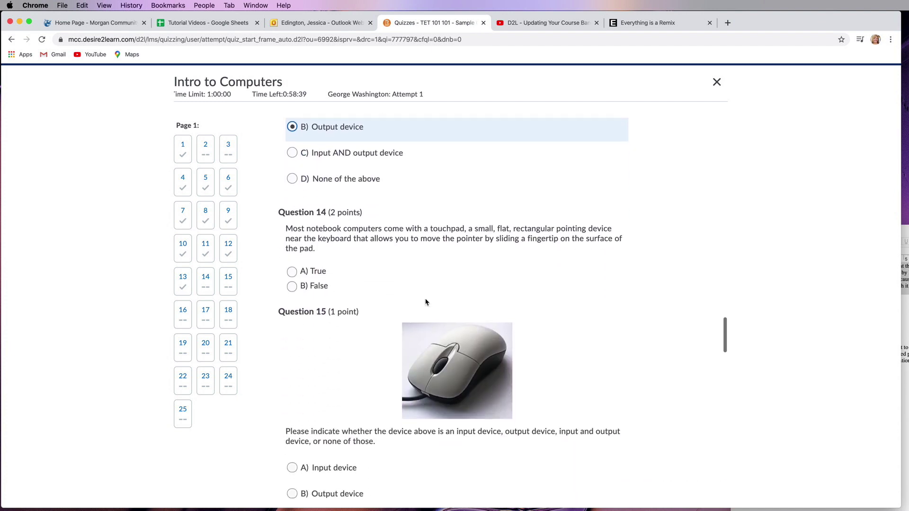
{"action": "left_click", "coordinate": [293, 286]}
{"action": "scroll", "coordinate": [329, 329], "scroll_direction": "down", "scroll_amount": 3}
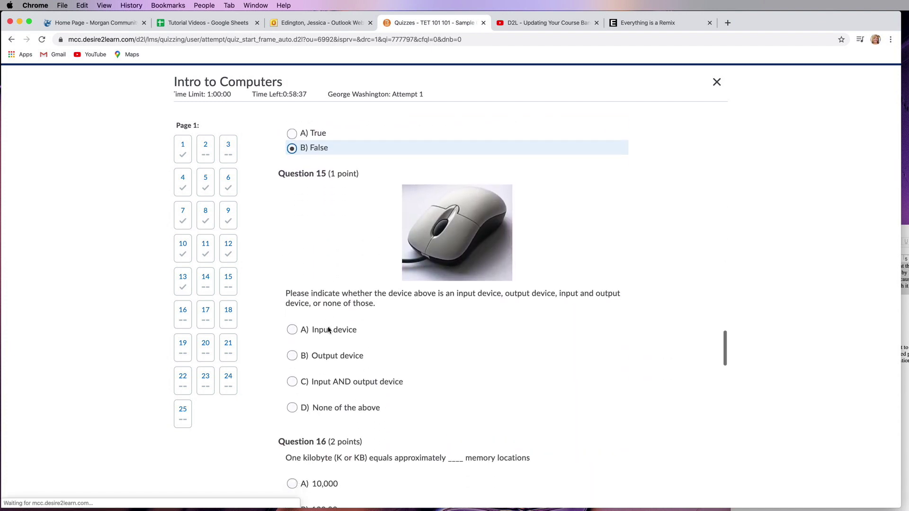
{"action": "scroll", "coordinate": [329, 330], "scroll_direction": "down", "scroll_amount": 1}
{"action": "left_click", "coordinate": [292, 325]}
{"action": "scroll", "coordinate": [298, 326], "scroll_direction": "down", "scroll_amount": 5}
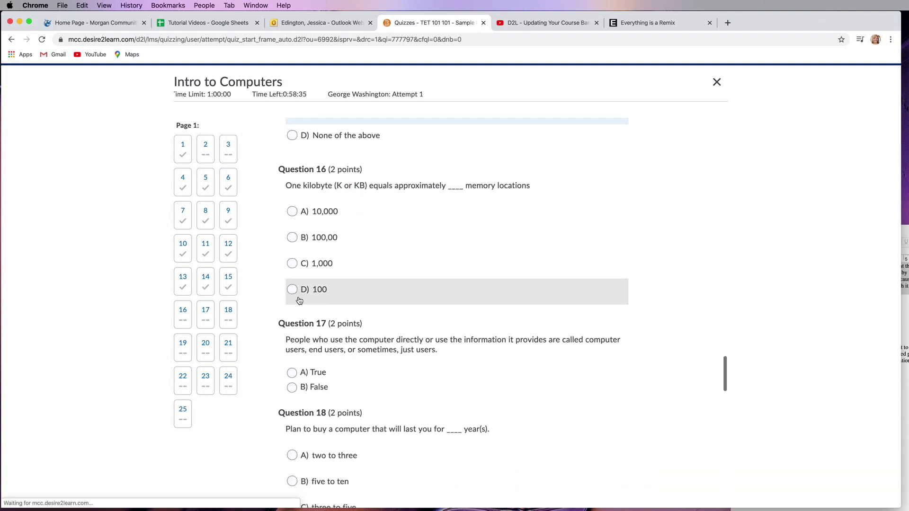
{"action": "left_click", "coordinate": [297, 291]}
Step: Answer Questions 17–21: False, one, Output device, Hard drives, system unit
{"action": "scroll", "coordinate": [297, 291], "scroll_direction": "down", "scroll_amount": 3}
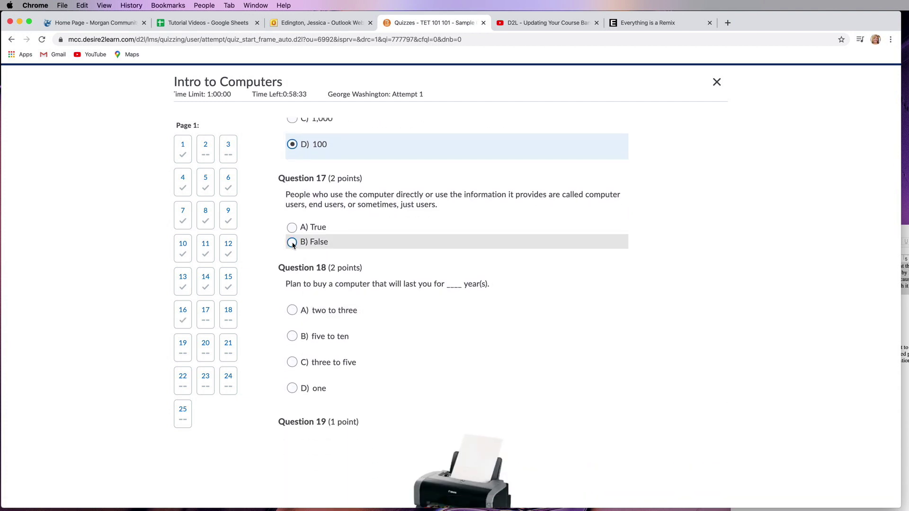
{"action": "left_click", "coordinate": [292, 243]}
{"action": "left_click", "coordinate": [292, 389]}
{"action": "scroll", "coordinate": [322, 388], "scroll_direction": "down", "scroll_amount": 5}
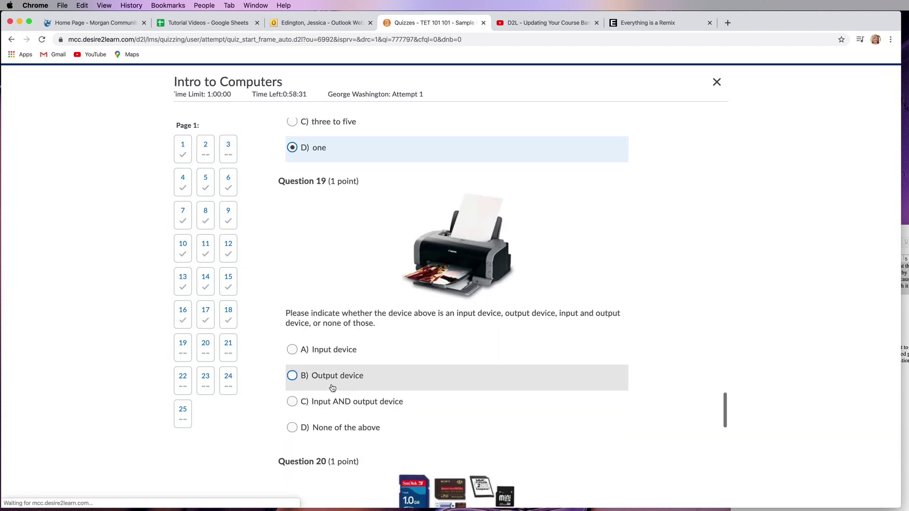
{"action": "left_click", "coordinate": [293, 376]}
{"action": "scroll", "coordinate": [297, 376], "scroll_direction": "down", "scroll_amount": 5}
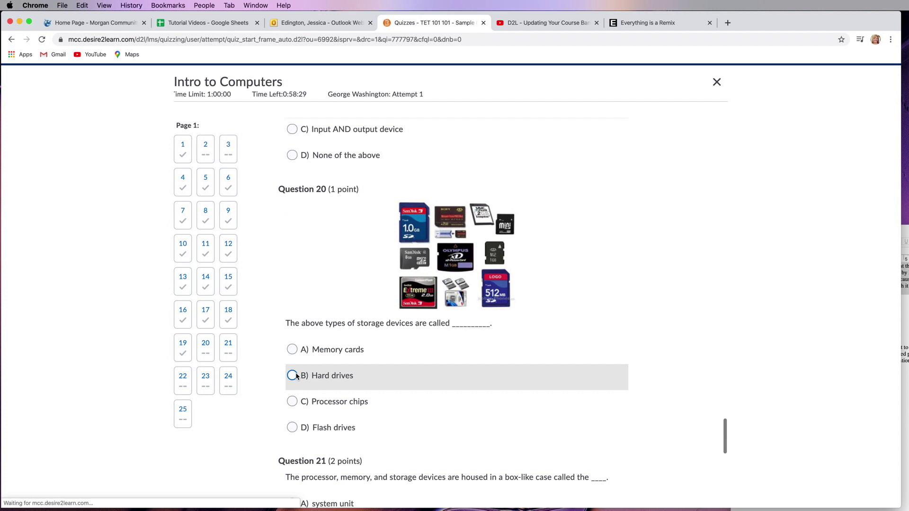
{"action": "left_click", "coordinate": [293, 375]}
{"action": "scroll", "coordinate": [295, 379], "scroll_direction": "down", "scroll_amount": 3}
{"action": "left_click", "coordinate": [293, 384]}
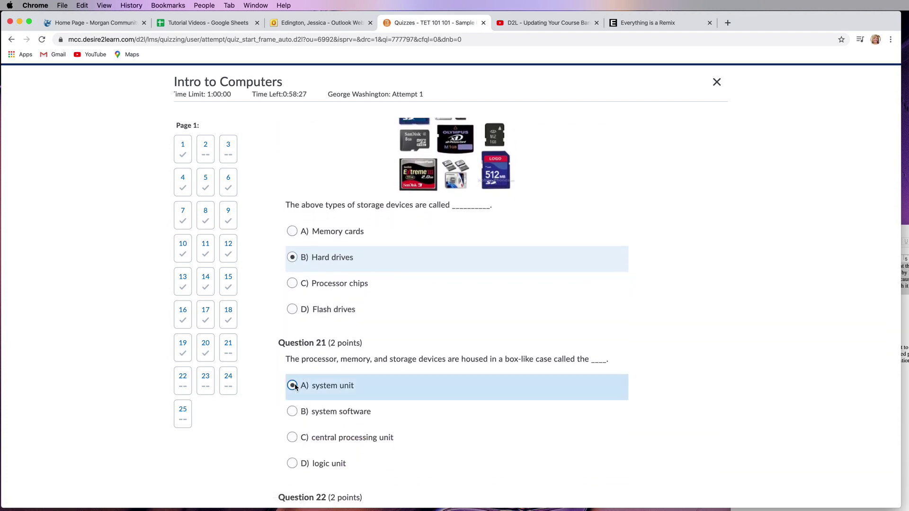
Step: Answer Questions 22–25: False, False, CRT, True
{"action": "scroll", "coordinate": [294, 379], "scroll_direction": "down", "scroll_amount": 4}
{"action": "left_click", "coordinate": [292, 360]}
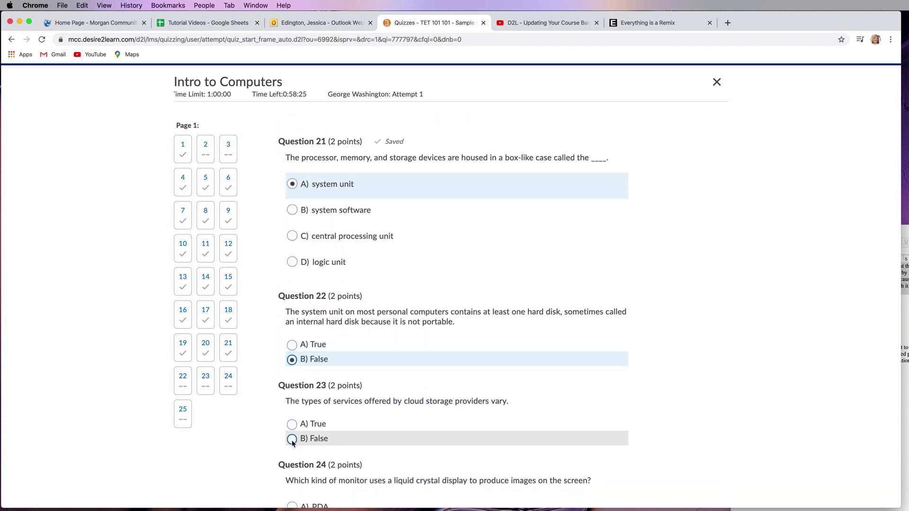
{"action": "left_click", "coordinate": [292, 440]}
{"action": "scroll", "coordinate": [292, 402], "scroll_direction": "down", "scroll_amount": 4}
{"action": "left_click", "coordinate": [292, 349]}
{"action": "scroll", "coordinate": [296, 365], "scroll_direction": "down", "scroll_amount": 1}
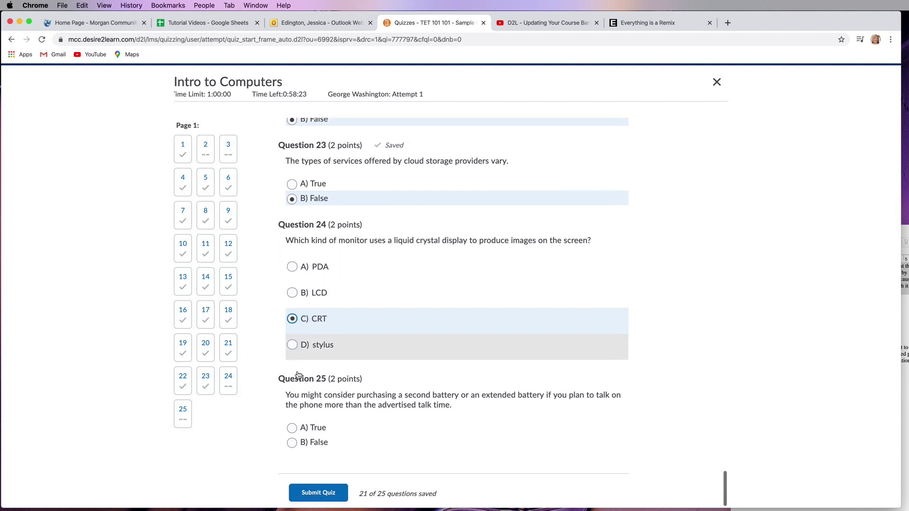
{"action": "left_click", "coordinate": [308, 422]}
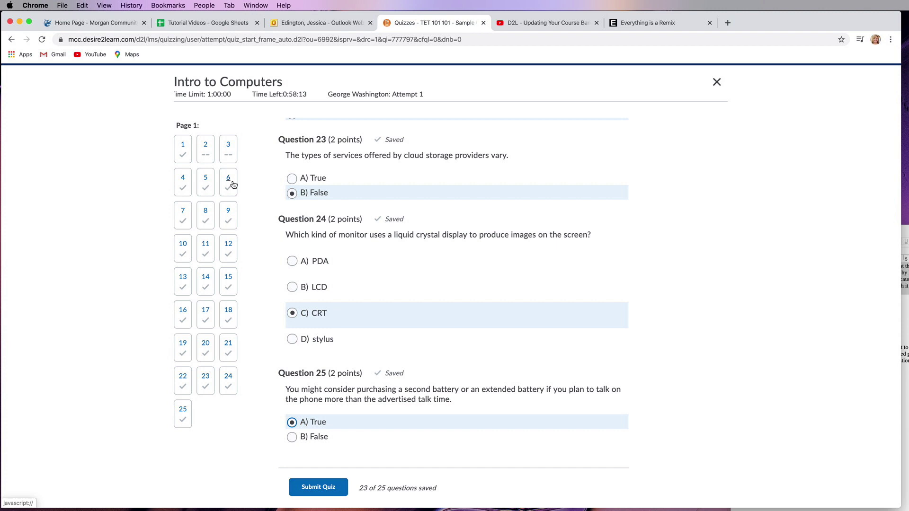
Step: Return to Question 2, answer it platter and Question 3 Trojan Horse, then scroll to the bottom
{"action": "left_click", "coordinate": [207, 150]}
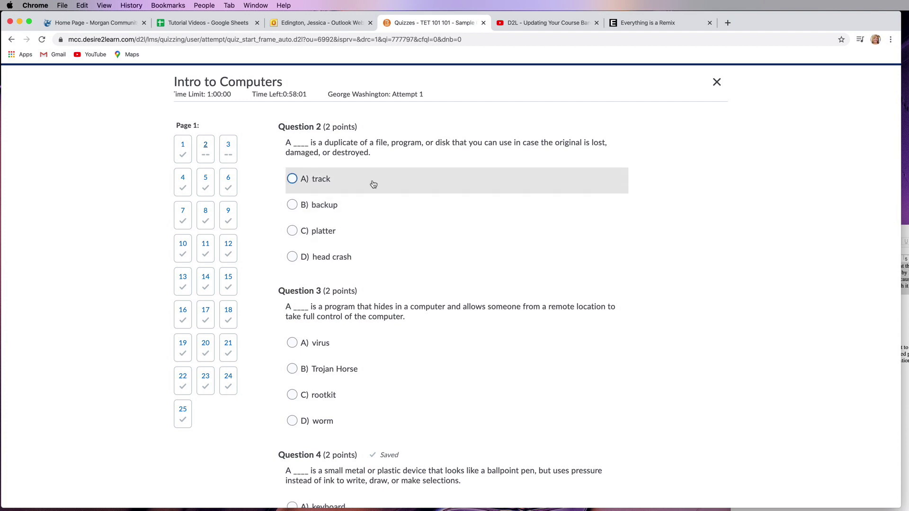
{"action": "left_click", "coordinate": [321, 232]}
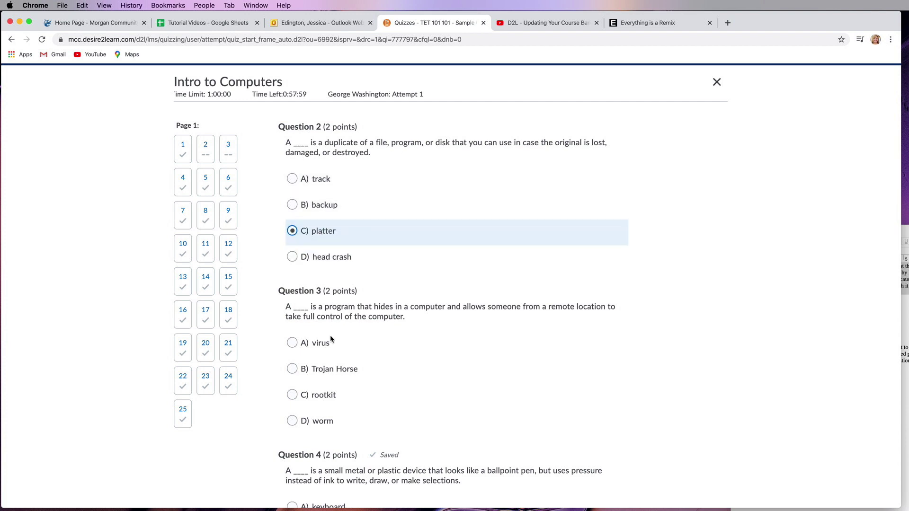
{"action": "left_click", "coordinate": [320, 374]}
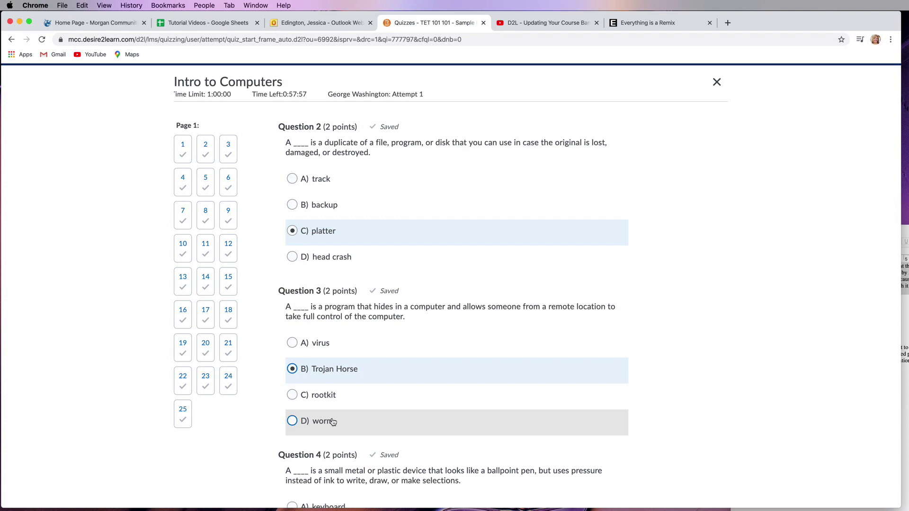
{"action": "scroll", "coordinate": [334, 332], "scroll_direction": "down", "scroll_amount": 20}
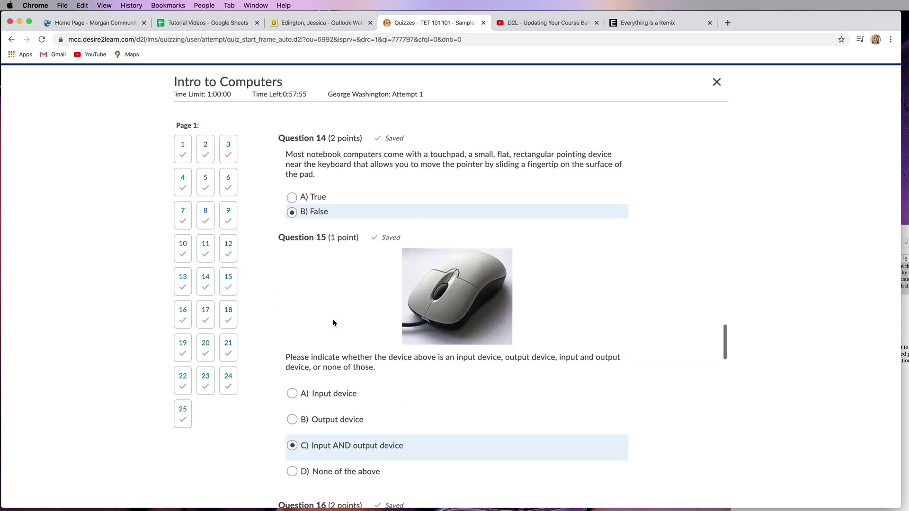
{"action": "scroll", "coordinate": [334, 321], "scroll_direction": "down", "scroll_amount": 10}
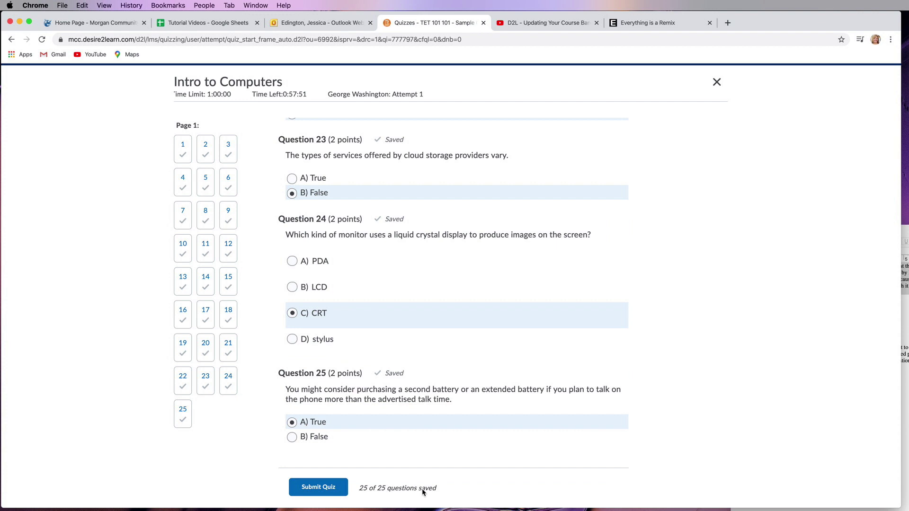
Step: Click Submit Quiz at the bottom of the completed quiz page
{"action": "left_click", "coordinate": [320, 490]}
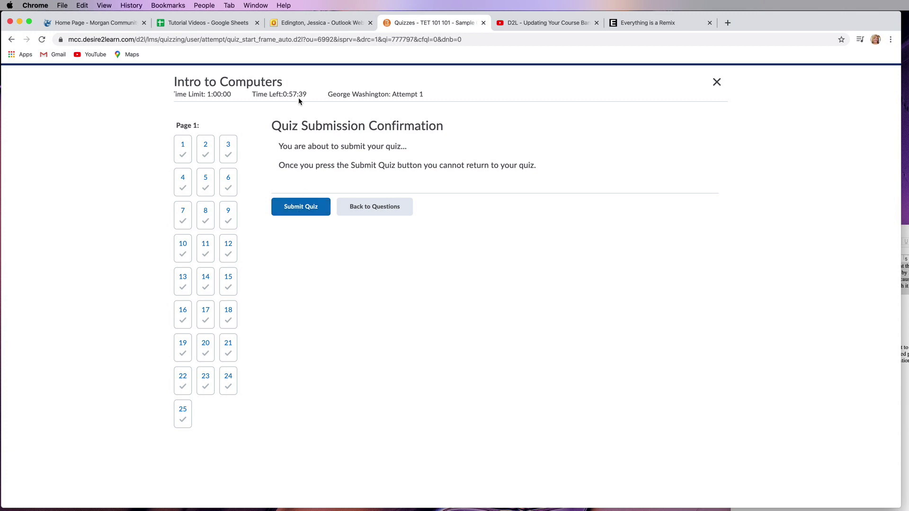
Step: Confirm the submission and scroll through the graded results for each question
{"action": "left_click", "coordinate": [310, 208]}
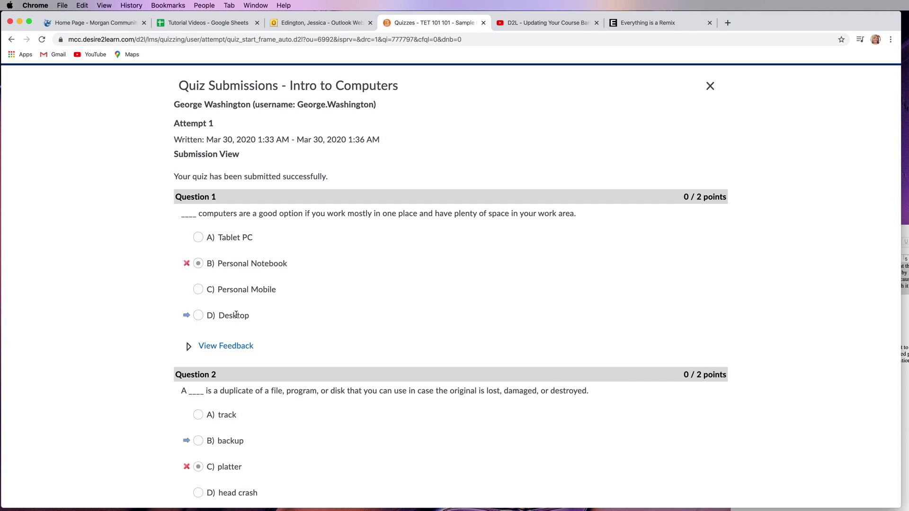
{"action": "scroll", "coordinate": [308, 400], "scroll_direction": "down", "scroll_amount": 15}
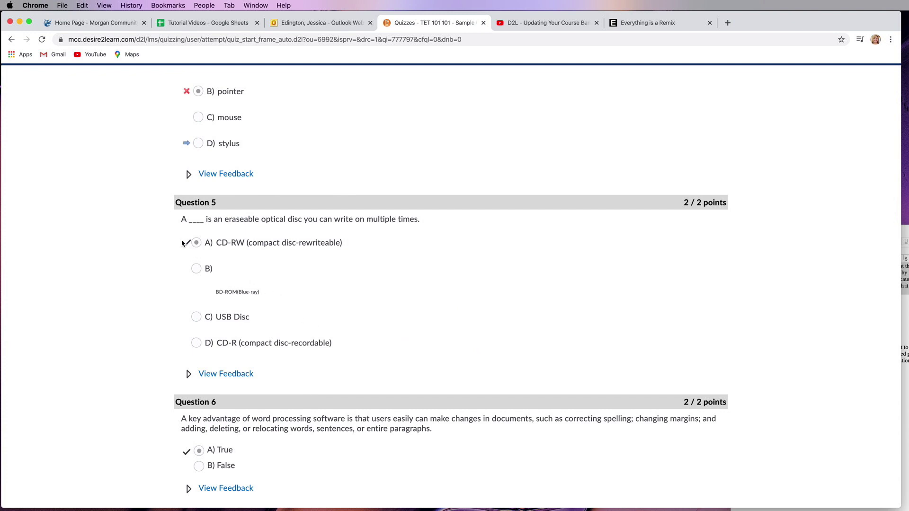
Step: Show Question 5's feedback (COM 16) and highlight the Attempt Score of 14 / 44 - F
{"action": "left_click", "coordinate": [189, 375]}
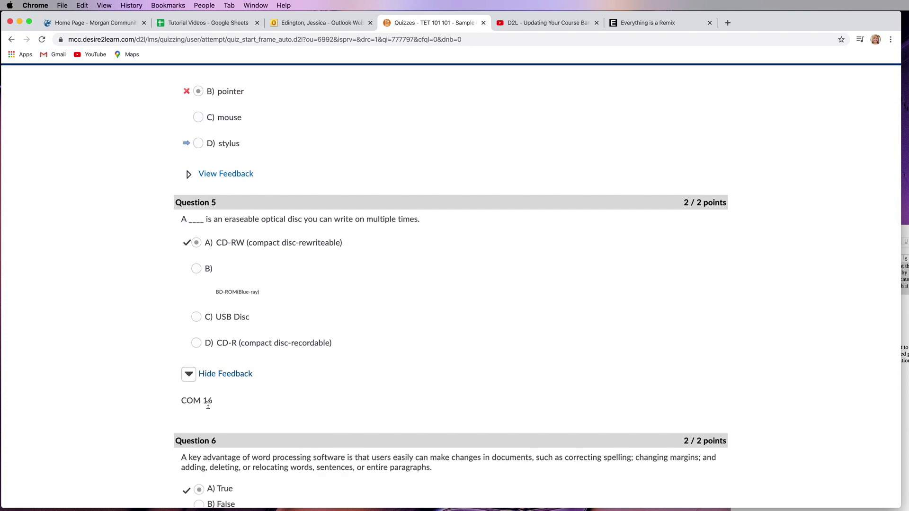
{"action": "left_click_drag", "start_coordinate": [183, 402], "coordinate": [247, 404]}
{"action": "scroll", "coordinate": [294, 383], "scroll_direction": "down", "scroll_amount": 20}
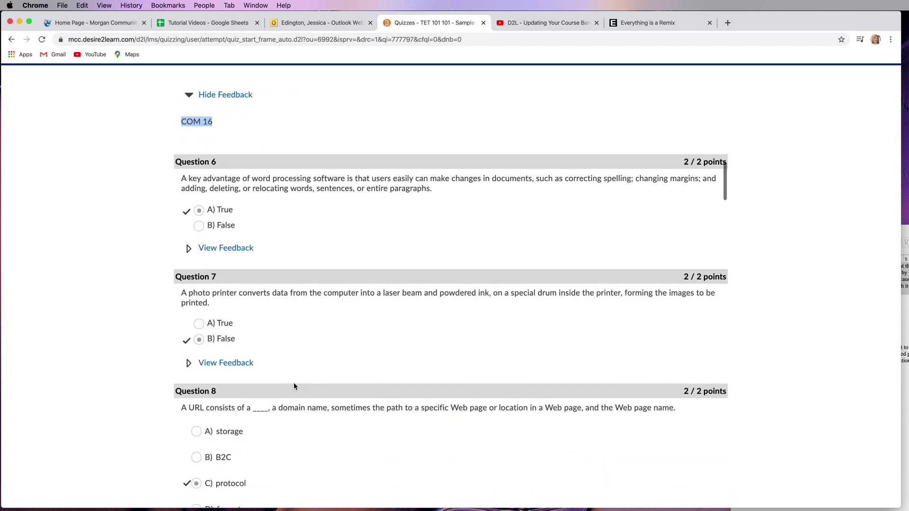
{"action": "scroll", "coordinate": [294, 384], "scroll_direction": "down", "scroll_amount": 20}
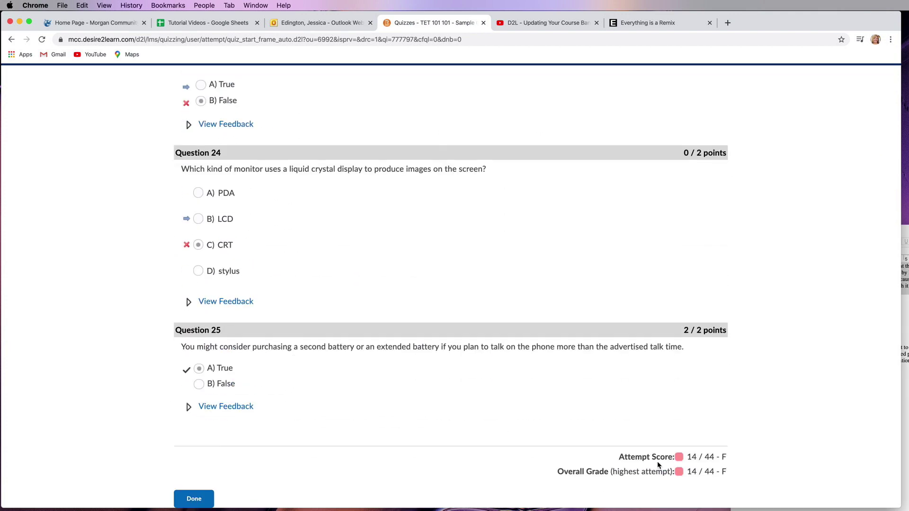
{"action": "left_click_drag", "start_coordinate": [628, 458], "coordinate": [749, 472]}
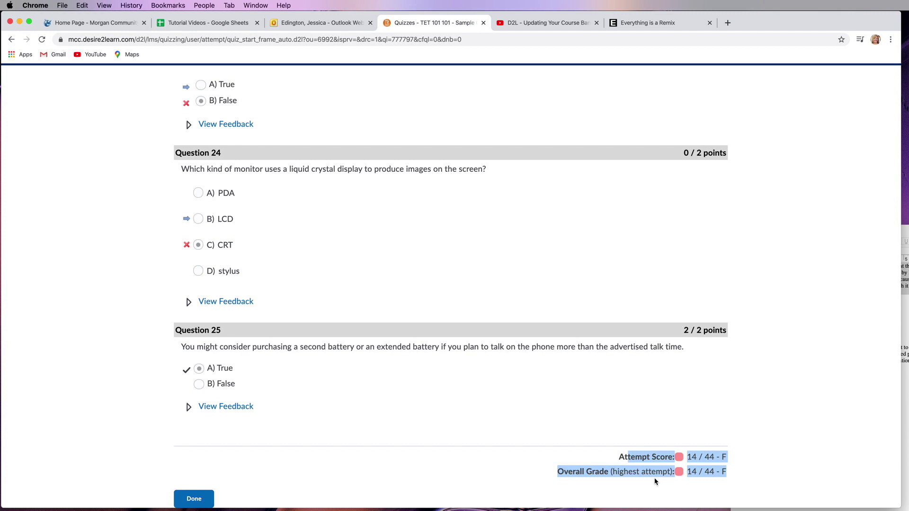
{"action": "left_click", "coordinate": [602, 478]}
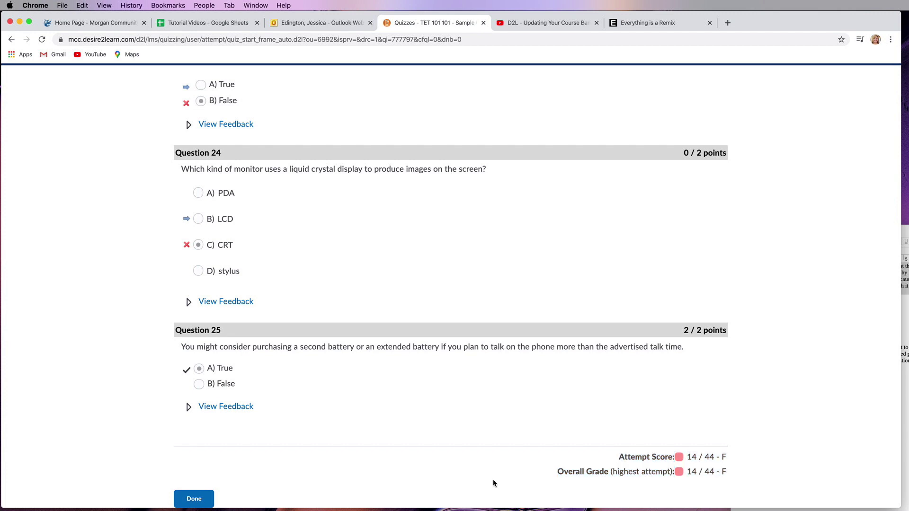
Step: Leave the results with Done and reopen Attempt 1 from the Quiz Submissions page
{"action": "left_click", "coordinate": [189, 499]}
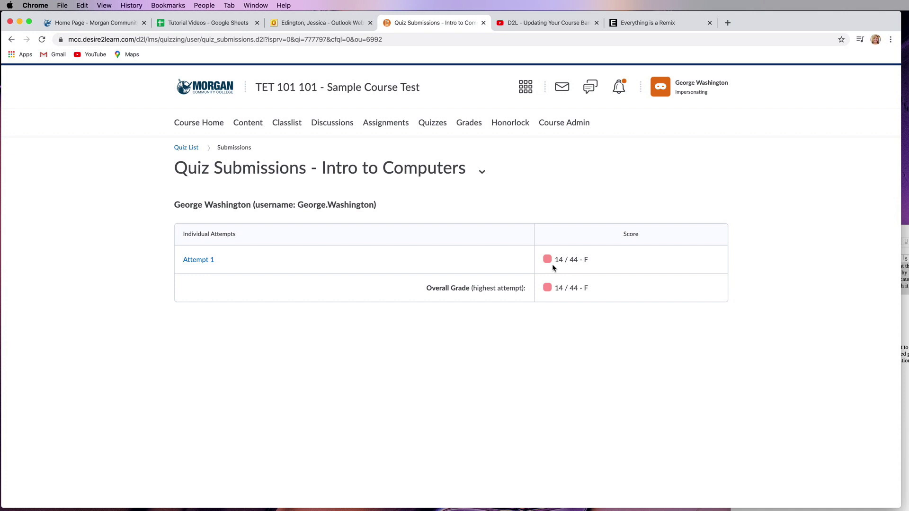
{"action": "left_click", "coordinate": [198, 265]}
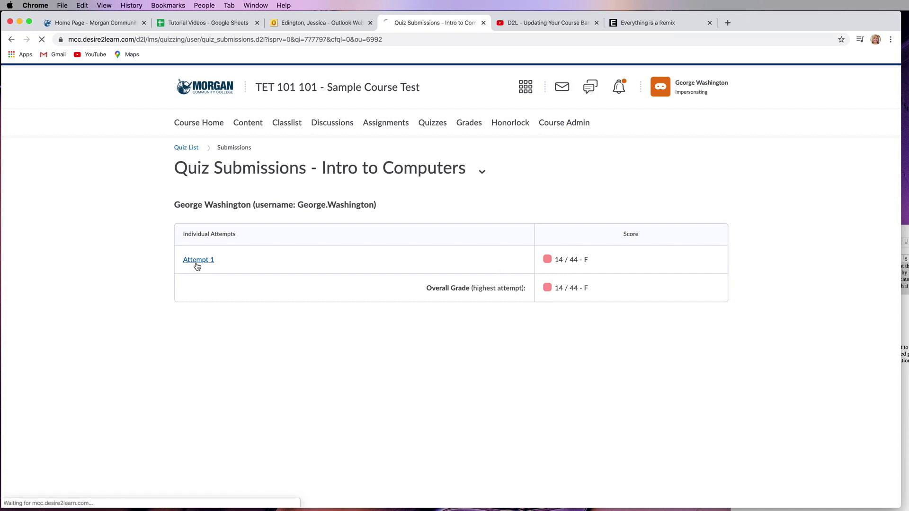